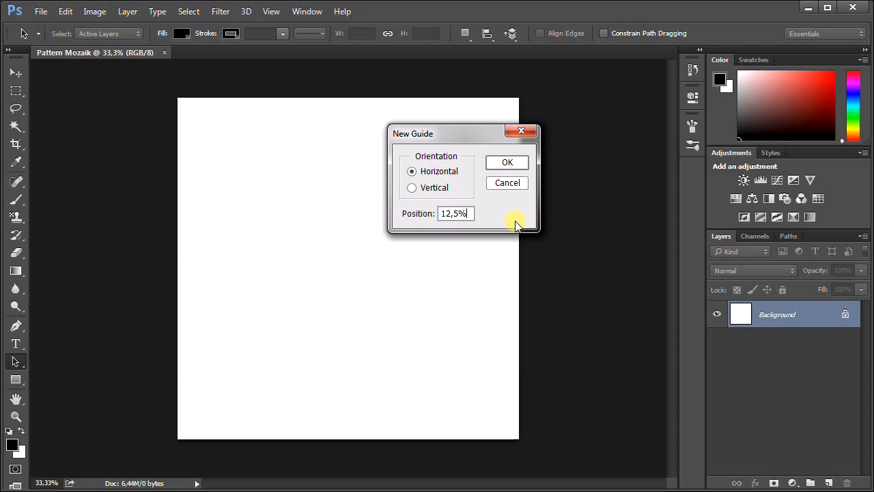
Add a horizontal guide and a vertical guide, both positioned at 12,5%
{"action": "left_click", "coordinate": [517, 163]}
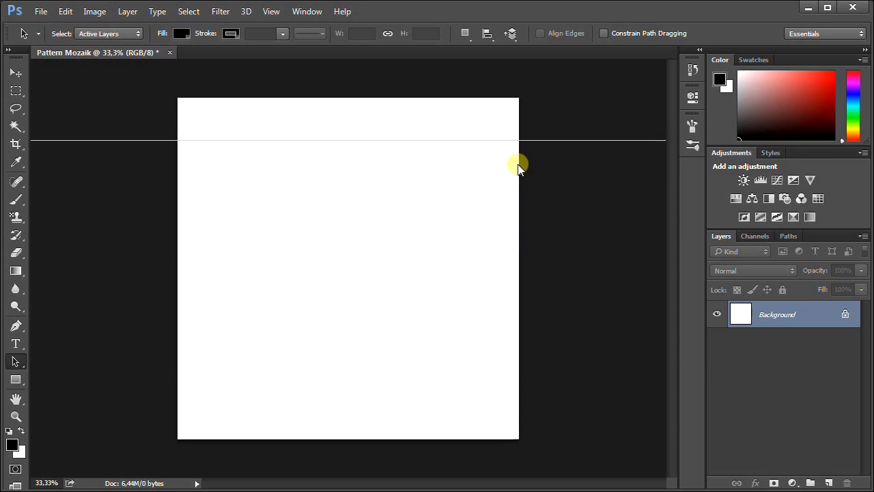
{"action": "left_click", "coordinate": [271, 12]}
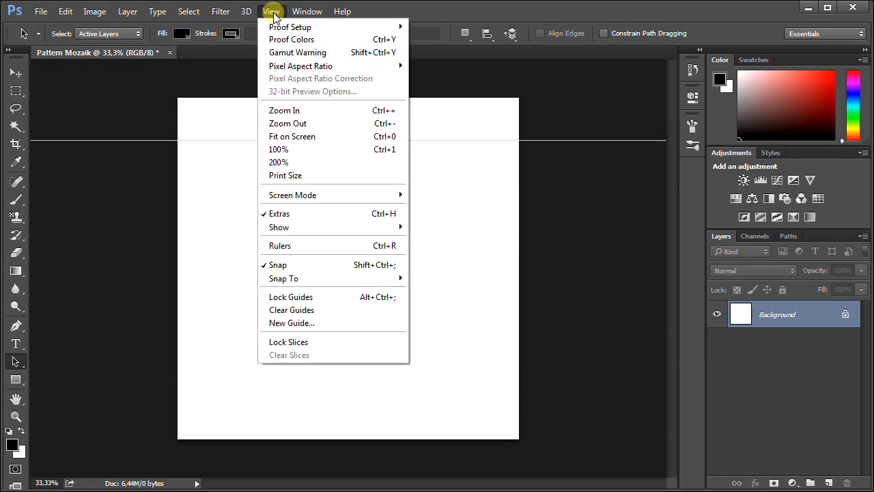
{"action": "left_click", "coordinate": [306, 324]}
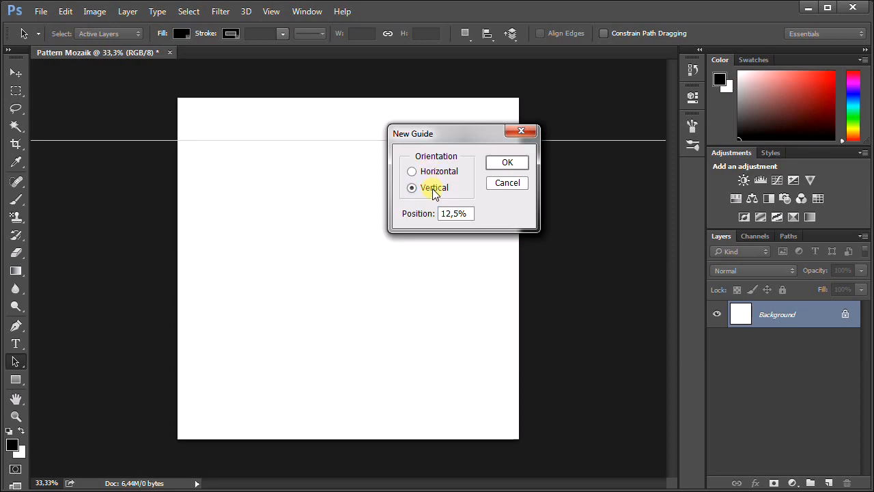
{"action": "left_click", "coordinate": [503, 169]}
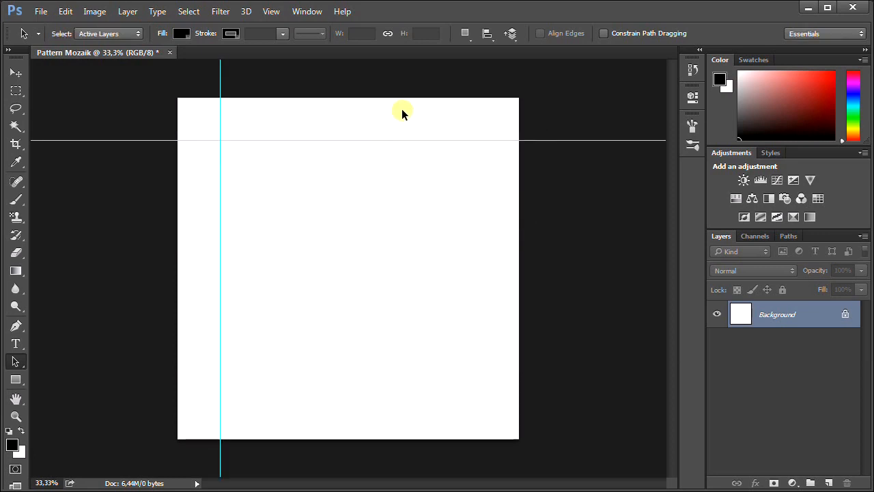
Add a vertical guide and a horizontal guide, both positioned at 25%
{"action": "left_click", "coordinate": [271, 12]}
{"action": "left_click", "coordinate": [310, 327]}
{"action": "type", "text": "25%"}
{"action": "left_click", "coordinate": [506, 164]}
{"action": "left_click", "coordinate": [271, 11]}
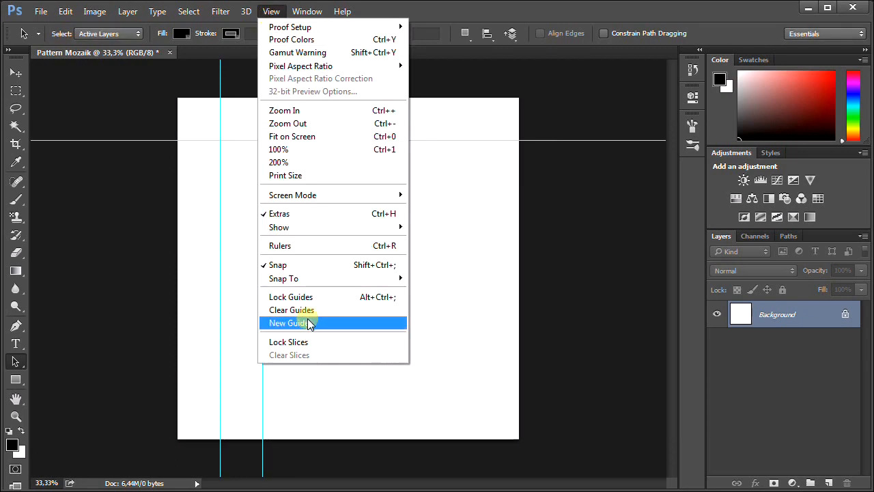
{"action": "left_click", "coordinate": [308, 323]}
{"action": "left_click", "coordinate": [414, 170]}
{"action": "left_click", "coordinate": [489, 165]}
Add a horizontal guide and a vertical guide, both positioned at 37,5%
{"action": "left_click", "coordinate": [271, 12]}
{"action": "left_click", "coordinate": [310, 324]}
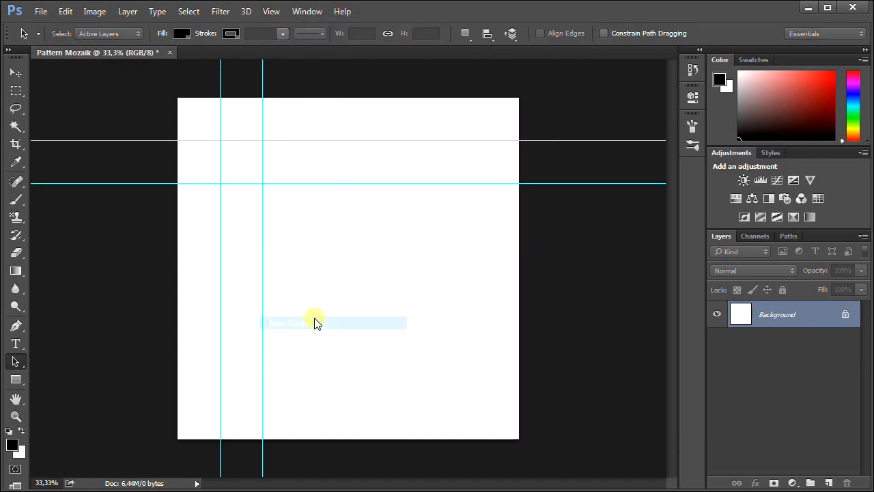
{"action": "type", "text": "37,%%"}
{"action": "left_click", "coordinate": [506, 164]}
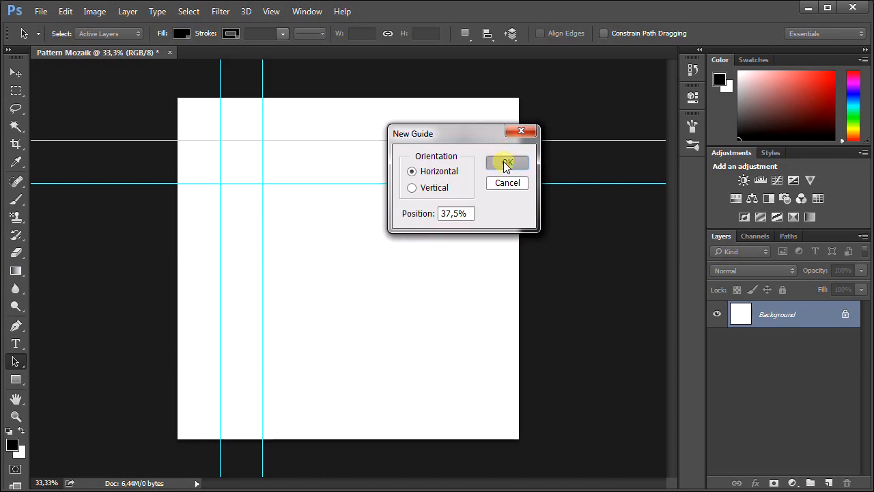
{"action": "left_click", "coordinate": [271, 11]}
{"action": "left_click", "coordinate": [311, 324]}
{"action": "left_click", "coordinate": [423, 187]}
{"action": "type", "text": "37,5"}
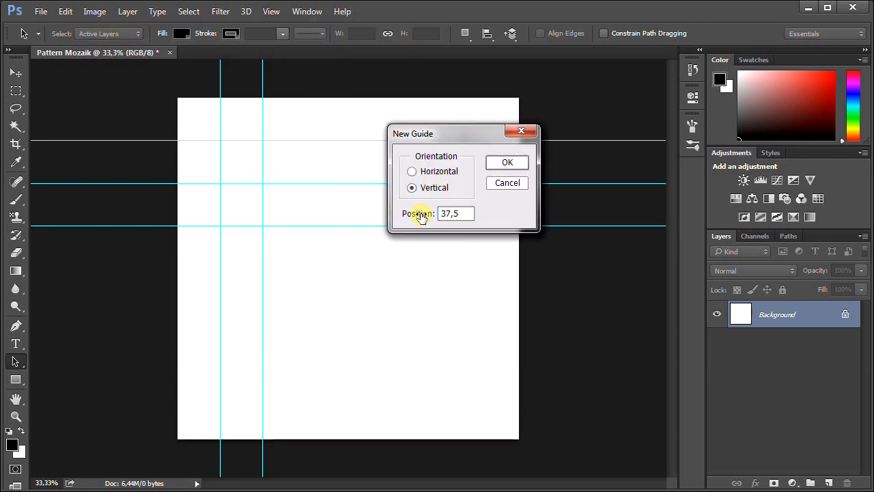
{"action": "type", "text": "%"}
{"action": "left_click", "coordinate": [506, 163]}
Add a vertical guide and a horizontal guide, both positioned at 50%
{"action": "left_click", "coordinate": [271, 12]}
{"action": "left_click", "coordinate": [311, 324]}
{"action": "type", "text": "50"}
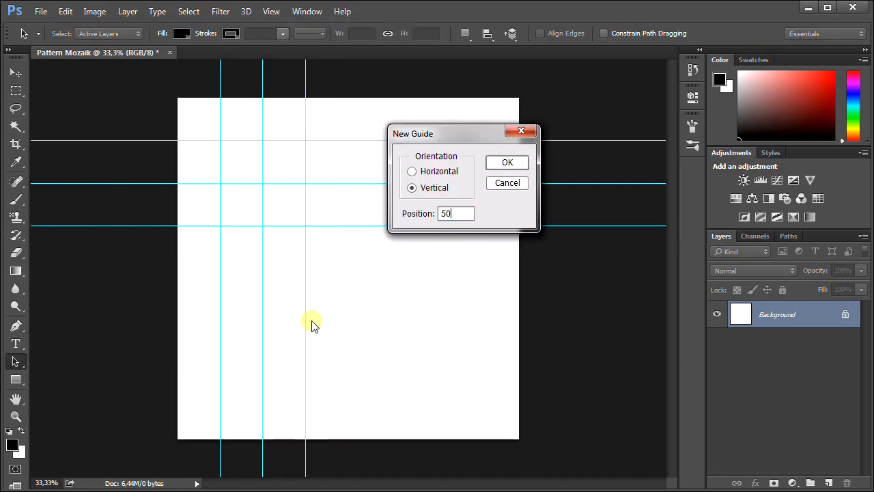
{"action": "key", "text": "Return"}
{"action": "left_click", "coordinate": [271, 11]}
{"action": "left_click", "coordinate": [298, 322]}
{"action": "type", "text": "50%"}
{"action": "left_click", "coordinate": [412, 170]}
{"action": "left_click", "coordinate": [507, 162]}
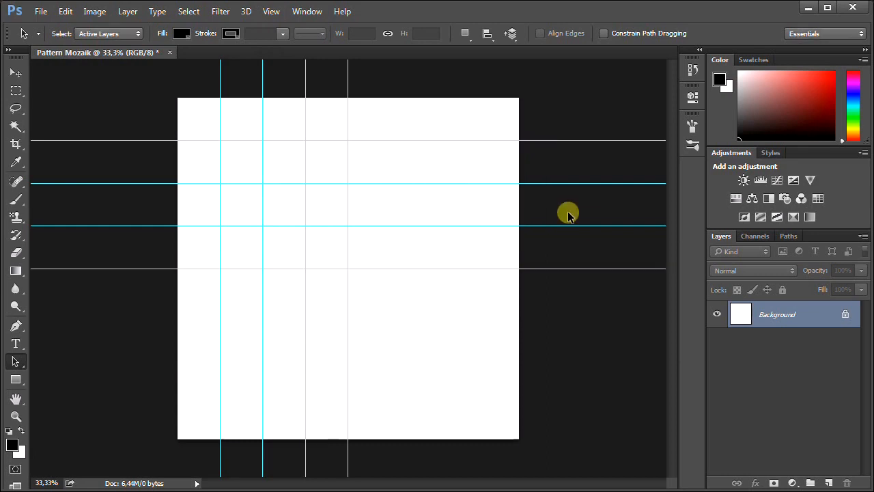
Add a horizontal guide and a vertical guide, both positioned at 62,5%
{"action": "left_click", "coordinate": [271, 11]}
{"action": "left_click", "coordinate": [305, 324]}
{"action": "type", "text": "62,5"}
{"action": "key", "text": "Return"}
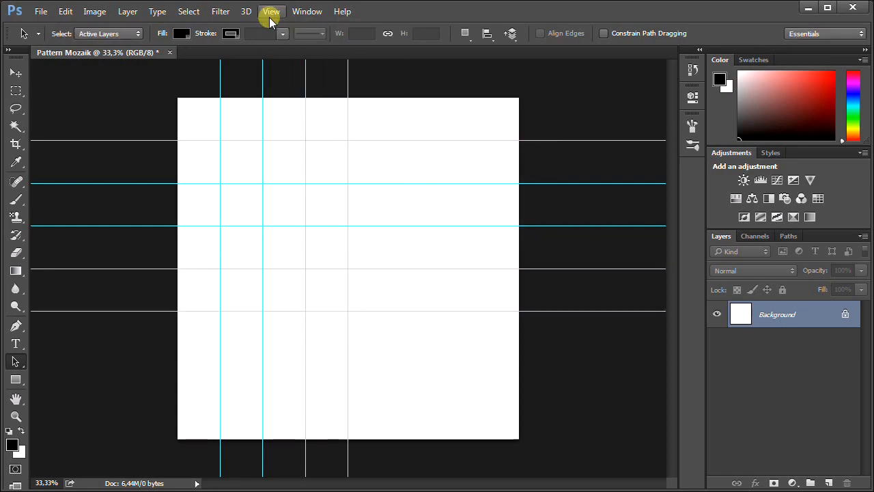
{"action": "left_click", "coordinate": [271, 12]}
{"action": "left_click", "coordinate": [305, 324]}
{"action": "left_click", "coordinate": [506, 163]}
Add a vertical guide and a horizontal guide, both positioned at 75%
{"action": "left_click", "coordinate": [271, 12]}
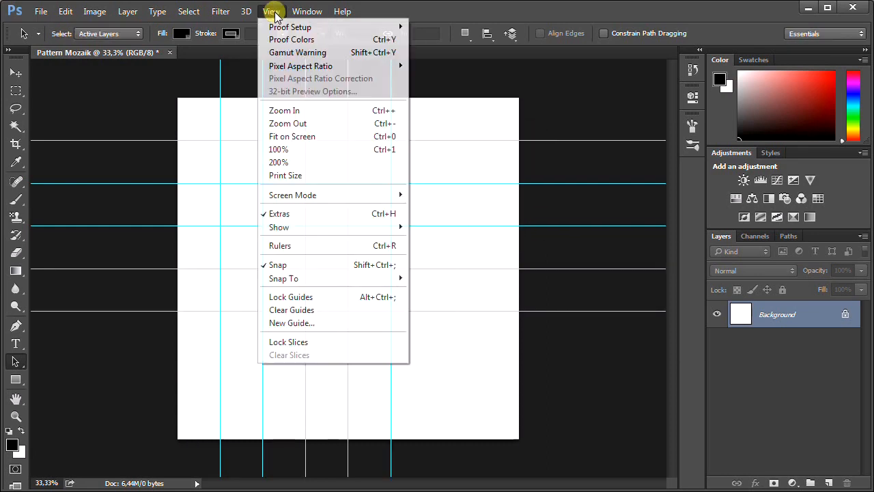
{"action": "left_click", "coordinate": [305, 322]}
{"action": "left_click", "coordinate": [507, 161]}
{"action": "left_click", "coordinate": [271, 11]}
{"action": "left_click", "coordinate": [300, 325]}
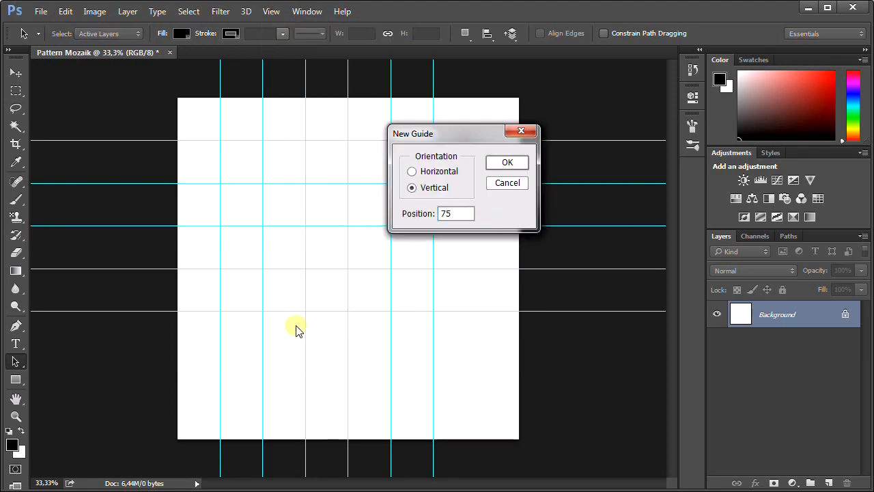
{"action": "left_click", "coordinate": [412, 171]}
{"action": "left_click", "coordinate": [507, 163]}
Add a horizontal guide and a vertical guide, both positioned at 87,5%
{"action": "left_click", "coordinate": [271, 16]}
{"action": "left_click", "coordinate": [298, 322]}
{"action": "type", "text": "87,5"}
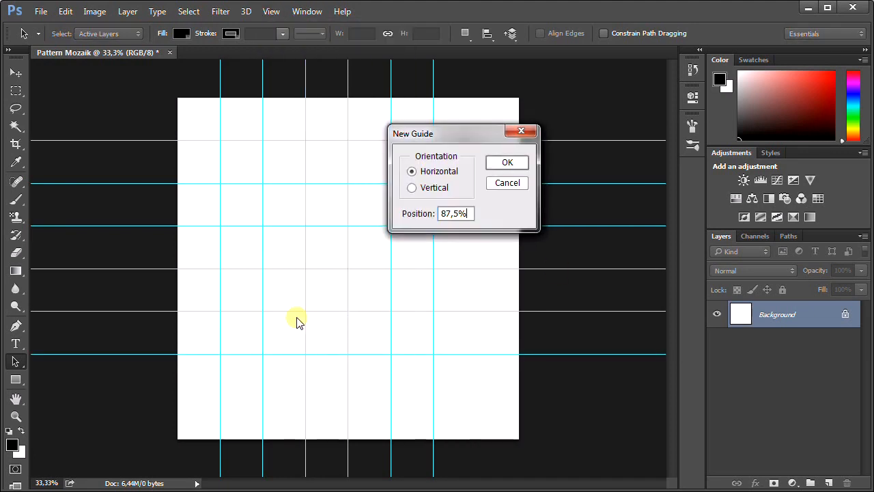
{"action": "left_click", "coordinate": [506, 163]}
{"action": "left_click", "coordinate": [271, 12]}
{"action": "left_click", "coordinate": [316, 327]}
{"action": "type", "text": "87,5%"}
{"action": "left_click", "coordinate": [412, 187]}
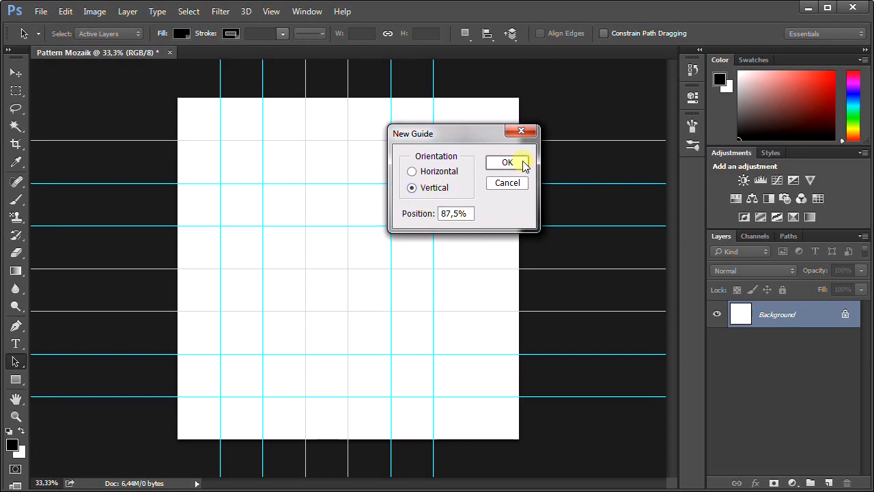
{"action": "left_click", "coordinate": [519, 163]}
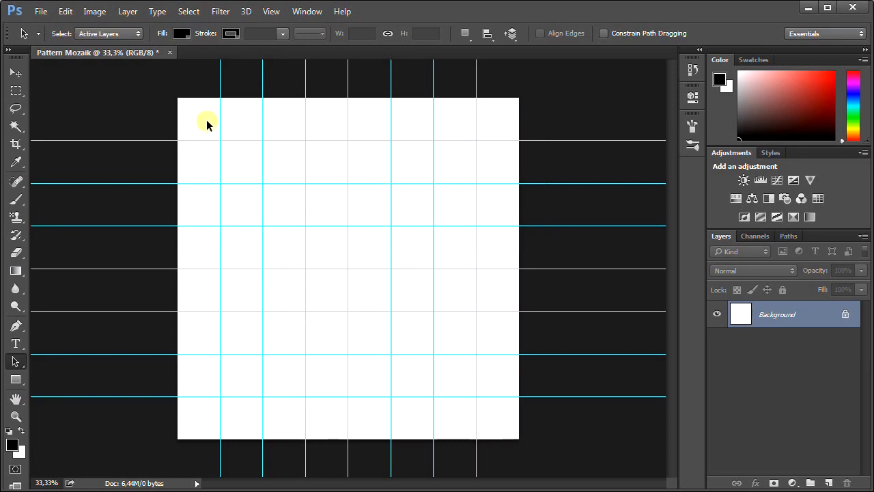
Place the embedded photo angel-17045 from the foto grid folder and shrink it to about one grid column wide in the canvas's top-left corner
{"action": "left_click", "coordinate": [41, 12]}
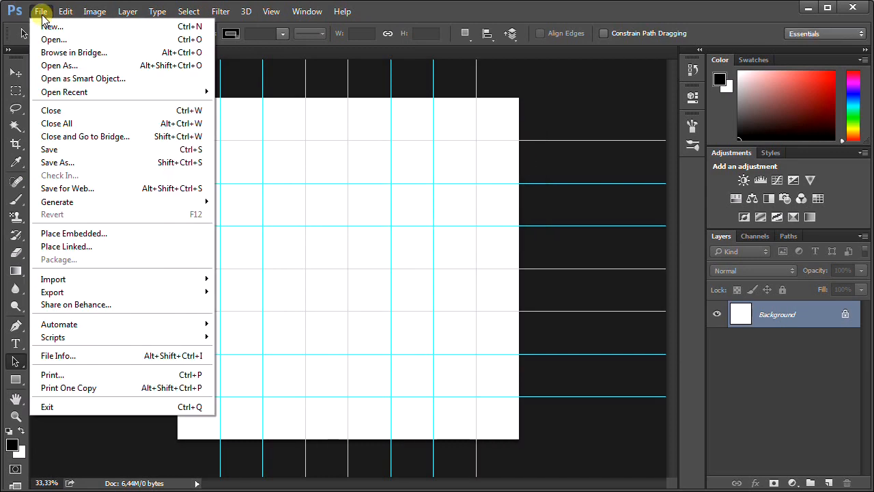
{"action": "left_click", "coordinate": [52, 233]}
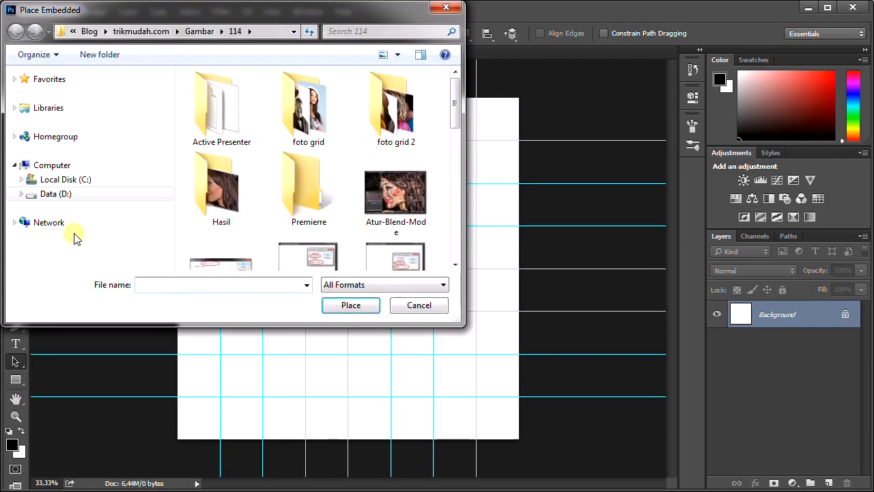
{"action": "double_click", "coordinate": [309, 112]}
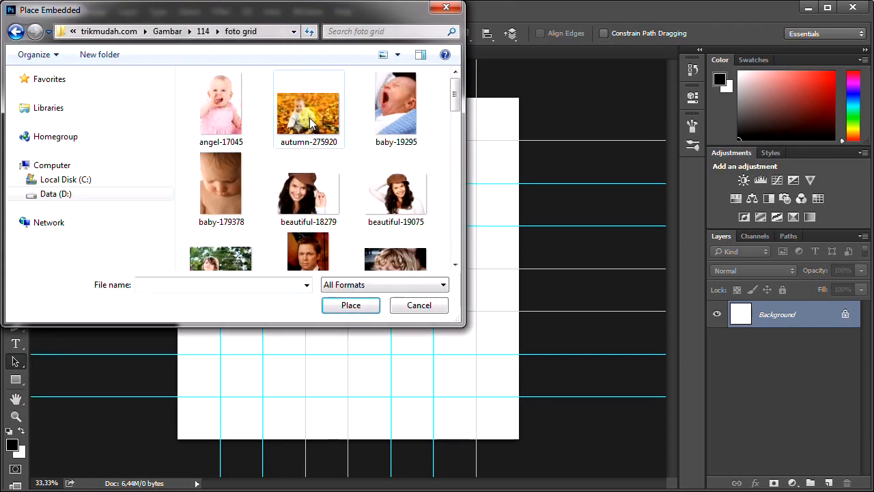
{"action": "left_click", "coordinate": [230, 88]}
{"action": "left_click", "coordinate": [360, 319]}
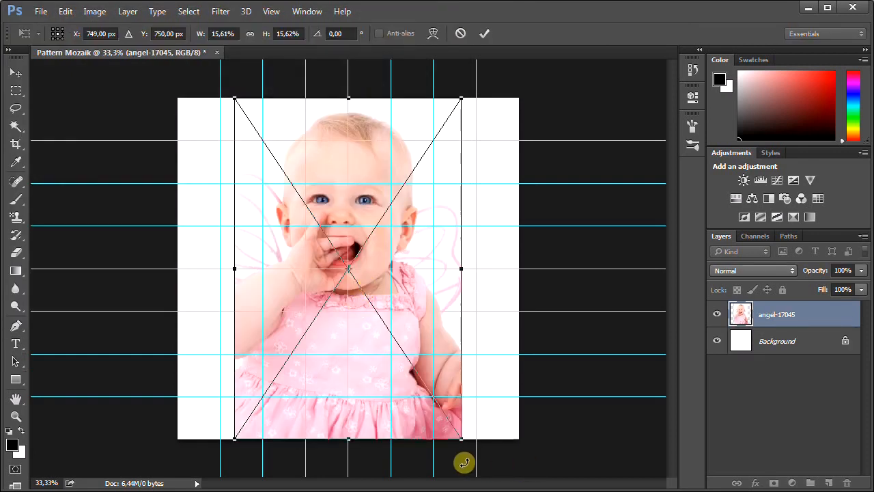
{"action": "left_click_drag", "start_coordinate": [461, 438], "coordinate": [194, 157]}
{"action": "key", "text": "Return"}
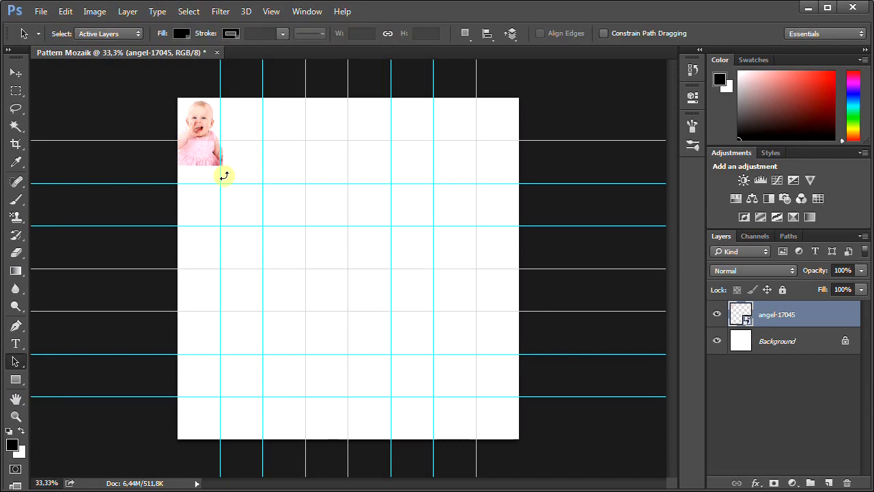
Select the top-left grid cell with the Rectangular Marquee tool and copy that part of the baby photo to a new layer
{"action": "left_click", "coordinate": [16, 90]}
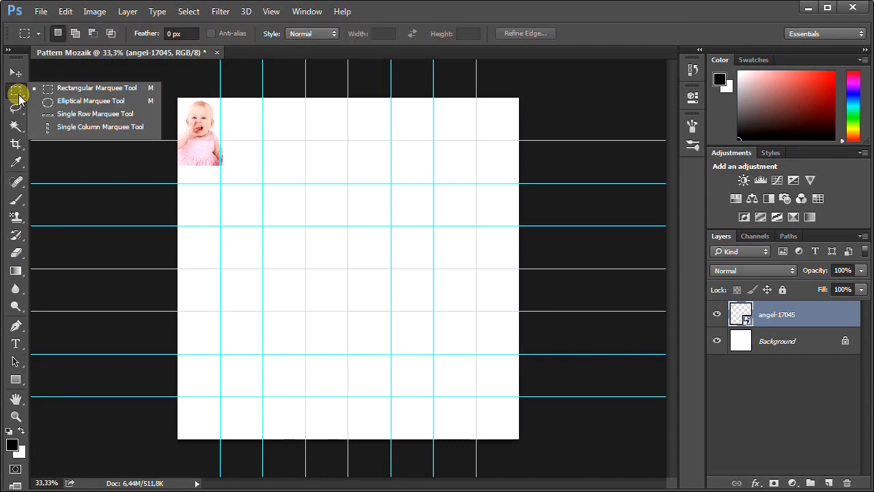
{"action": "left_click", "coordinate": [71, 93]}
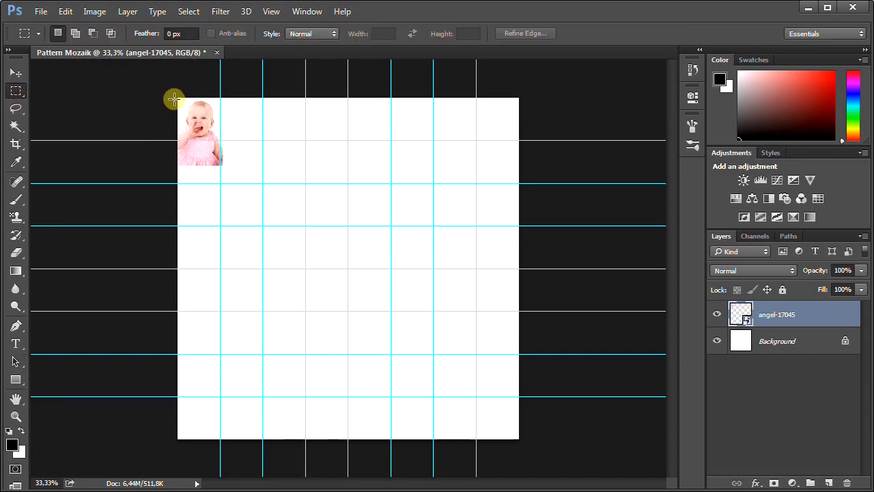
{"action": "left_click_drag", "start_coordinate": [175, 98], "coordinate": [217, 141]}
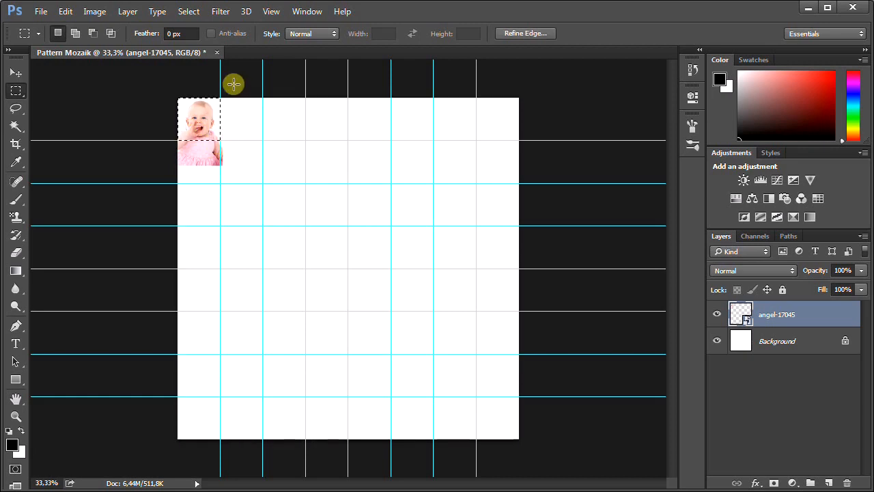
{"action": "left_click", "coordinate": [127, 11]}
{"action": "mouse_move", "coordinate": [265, 25]}
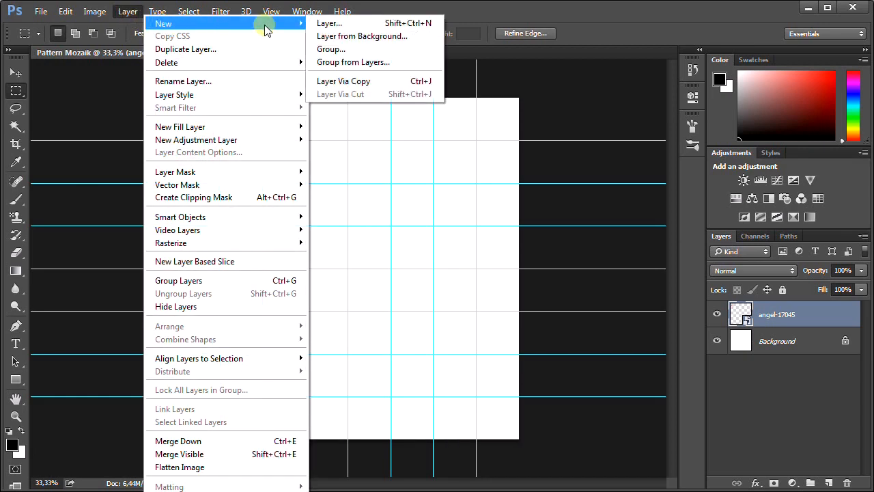
{"action": "left_click", "coordinate": [384, 80]}
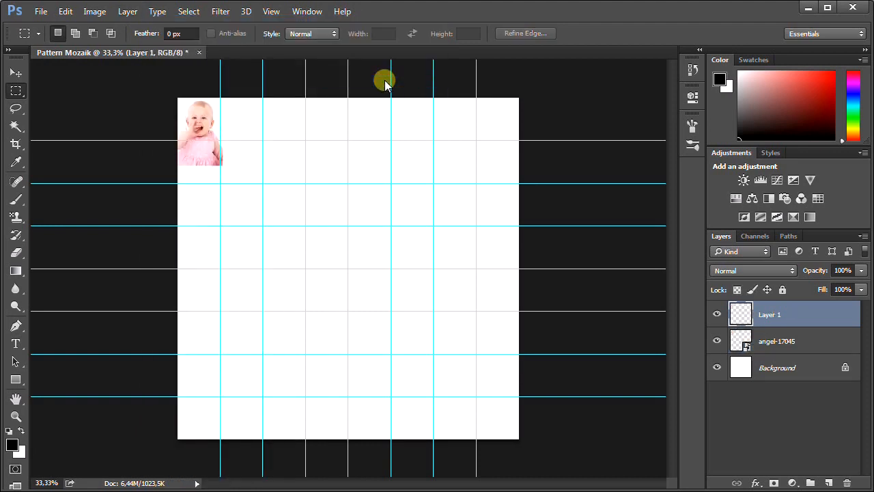
Hide the angel-17045 layer to view the square copy on Layer 1 by itself
{"action": "left_click", "coordinate": [717, 313]}
{"action": "left_click", "coordinate": [717, 339]}
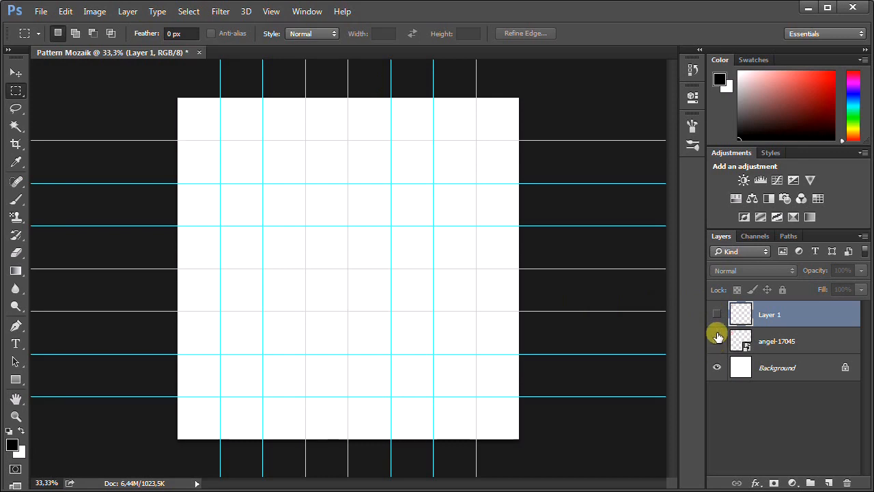
{"action": "left_click", "coordinate": [716, 314]}
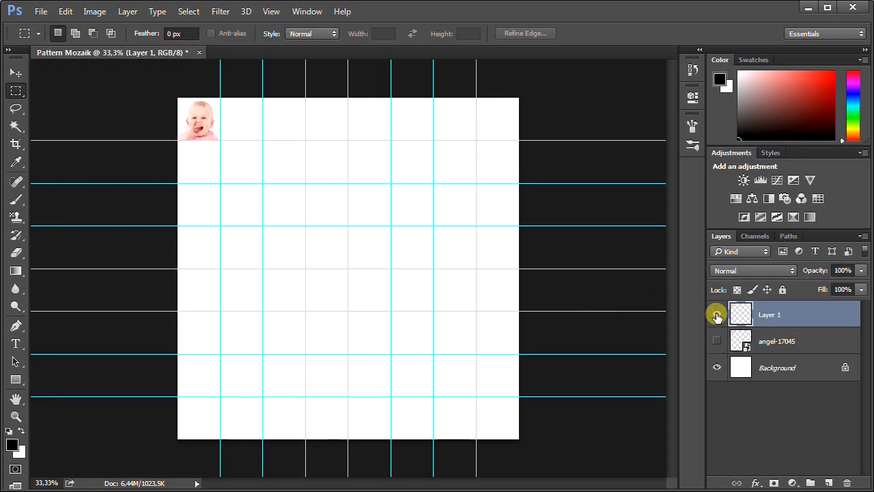
Delete the original angel-17045 layer and make Layer 1 the active layer
{"action": "left_click", "coordinate": [778, 346]}
{"action": "right_click", "coordinate": [778, 347]}
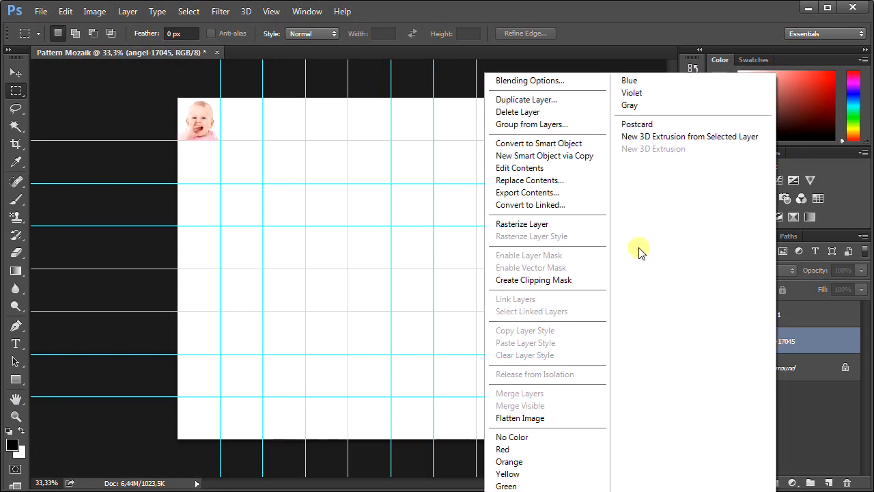
{"action": "left_click", "coordinate": [541, 114]}
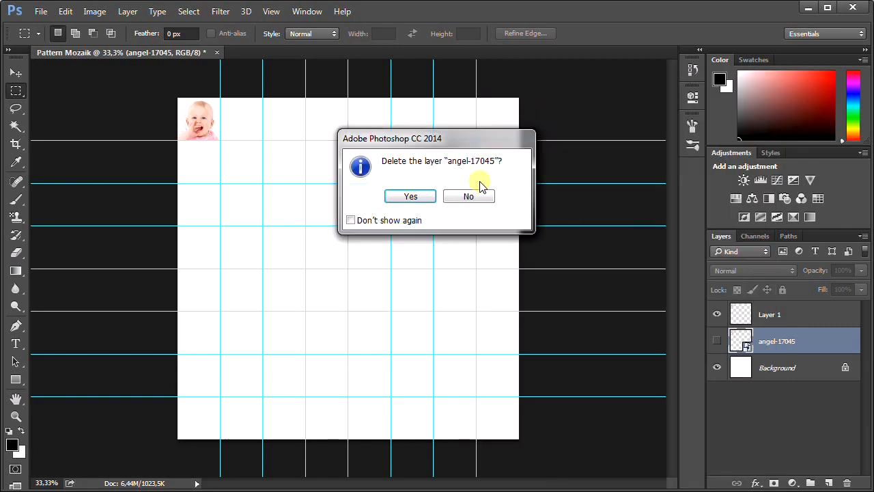
{"action": "left_click", "coordinate": [406, 196]}
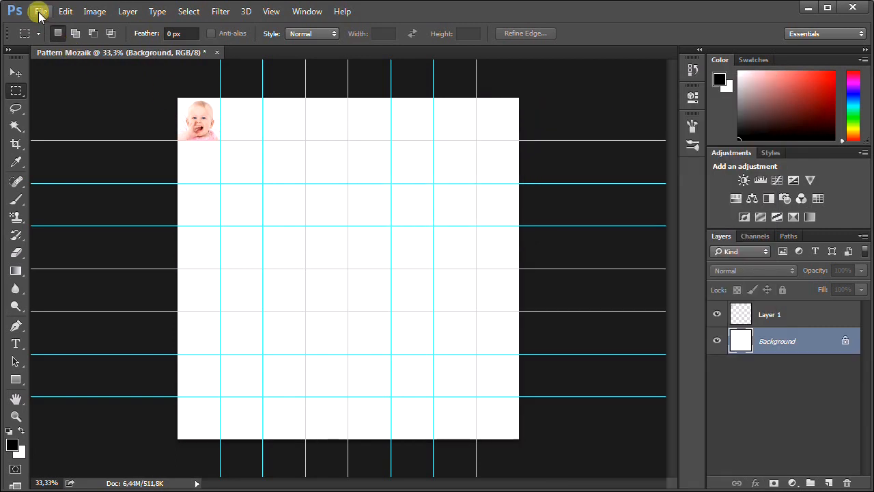
{"action": "left_click", "coordinate": [772, 321]}
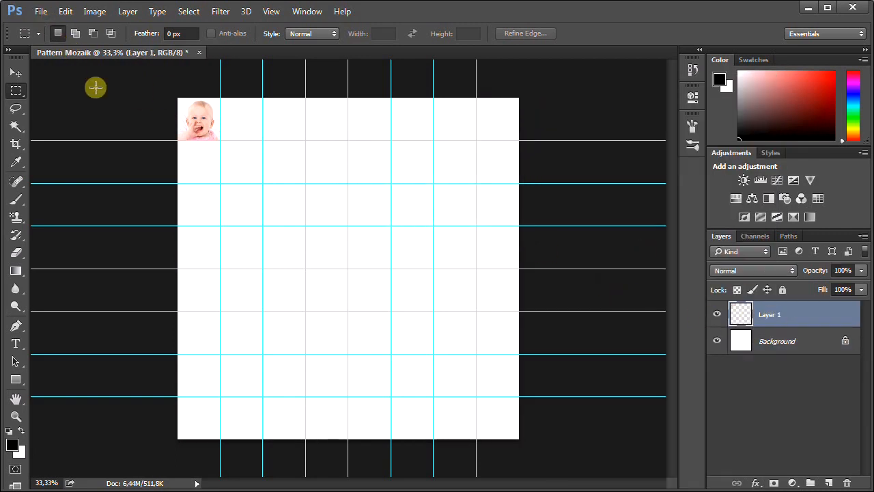
Place the embedded photo autumn-275920, scale it to about 1,51%, and position it over the second grid cell of the top row
{"action": "left_click", "coordinate": [40, 11]}
{"action": "left_click", "coordinate": [93, 234]}
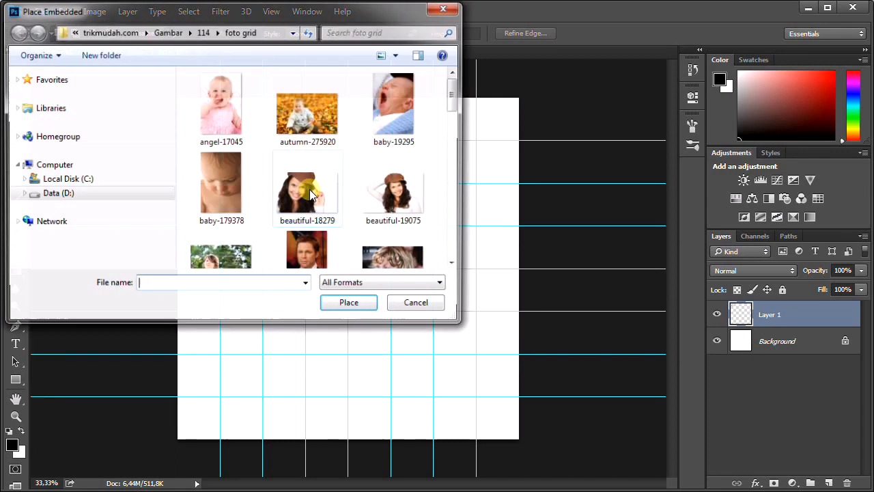
{"action": "left_click", "coordinate": [310, 113]}
{"action": "left_click", "coordinate": [366, 304]}
{"action": "left_click_drag", "start_coordinate": [519, 386], "coordinate": [218, 217]}
{"action": "left_click_drag", "start_coordinate": [224, 183], "coordinate": [278, 146]}
{"action": "key", "text": "Return"}
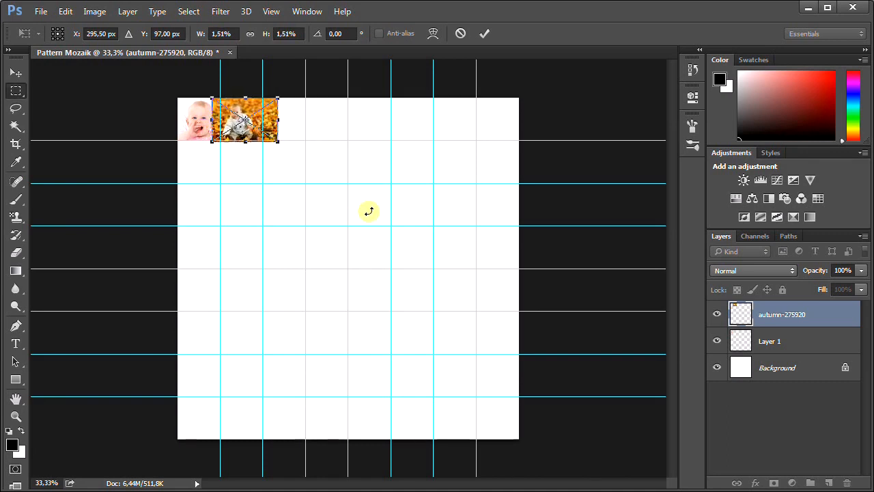
Copy the second top-row cell's part of the autumn-275920 photo to a new layer and delete the original photo layer
{"action": "left_click_drag", "start_coordinate": [227, 103], "coordinate": [263, 139]}
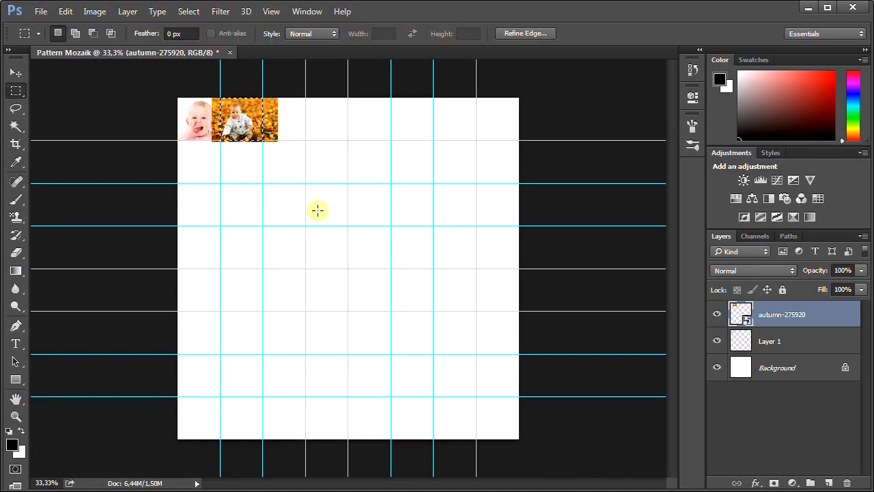
{"action": "key", "text": "ctrl+j"}
{"action": "left_click", "coordinate": [777, 341]}
{"action": "right_click", "coordinate": [777, 339]}
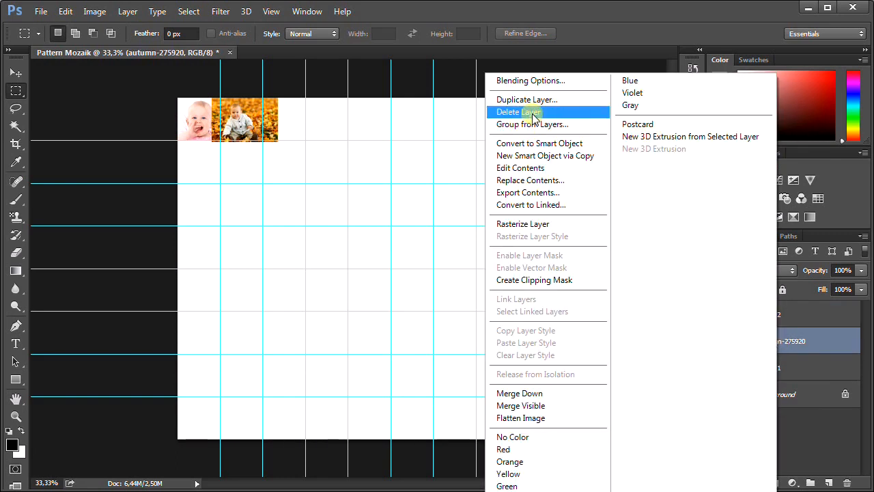
{"action": "left_click", "coordinate": [511, 111]}
{"action": "left_click", "coordinate": [409, 197]}
Place the embedded photo baby-19295, scale it to about 3,08%, and position it over the third grid cell of the top row
{"action": "left_click", "coordinate": [41, 12]}
{"action": "left_click", "coordinate": [74, 231]}
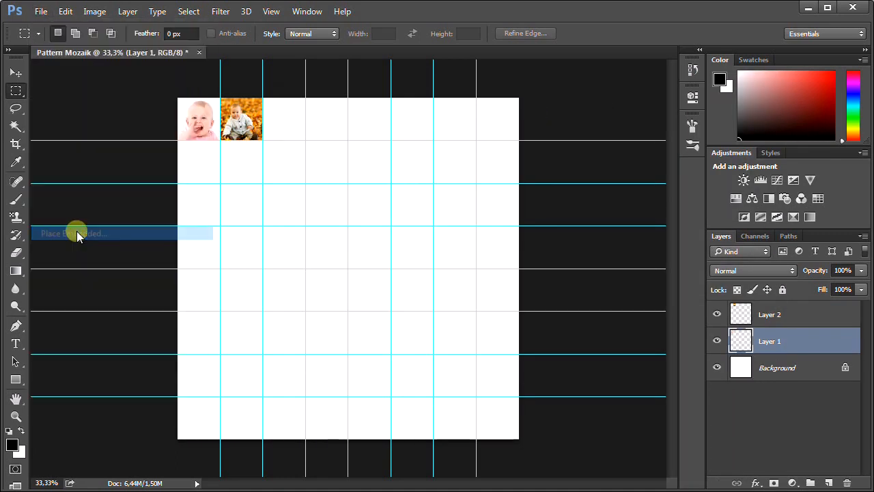
{"action": "left_click", "coordinate": [351, 305]}
{"action": "left_click_drag", "start_coordinate": [462, 438], "coordinate": [307, 165]}
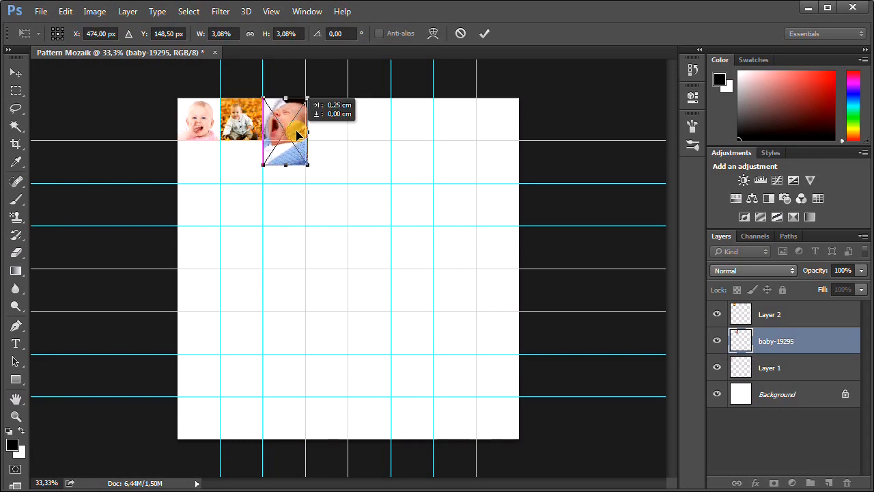
{"action": "key", "text": "Return"}
Copy the third top-row cell's part of the baby-19295 photo to a new layer and delete the original photo layer
{"action": "left_click_drag", "start_coordinate": [263, 98], "coordinate": [305, 140]}
{"action": "key", "text": "ctrl+j"}
{"action": "right_click", "coordinate": [762, 369]}
{"action": "left_click", "coordinate": [509, 115]}
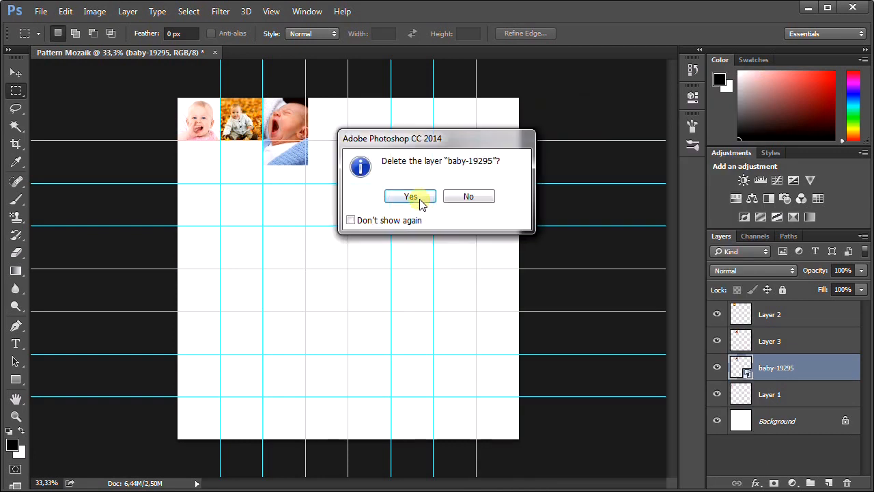
{"action": "left_click", "coordinate": [410, 198]}
{"action": "left_click", "coordinate": [16, 362]}
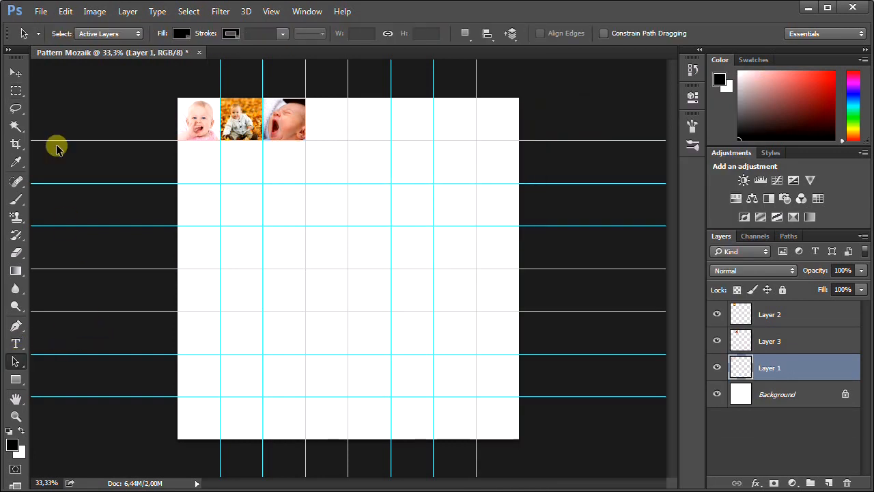
Open the finished mosaic file pattern2 from folder 114 and look over its layers
{"action": "left_click", "coordinate": [41, 12]}
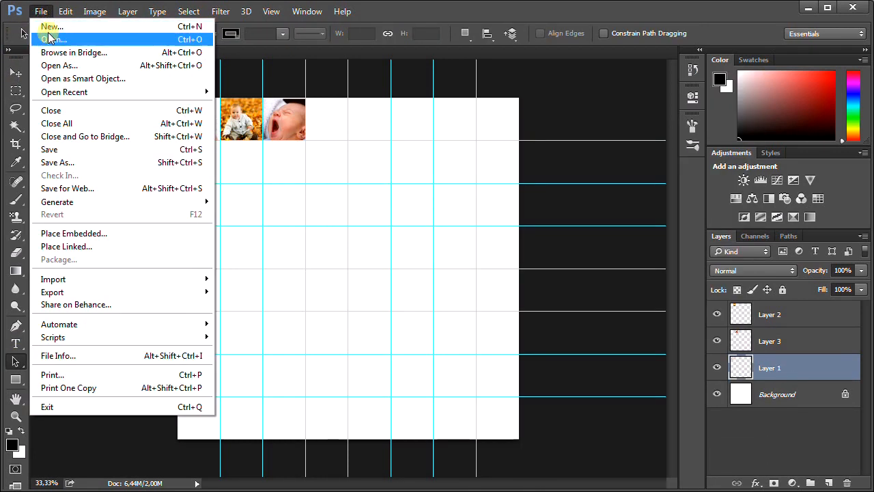
{"action": "left_click", "coordinate": [51, 39]}
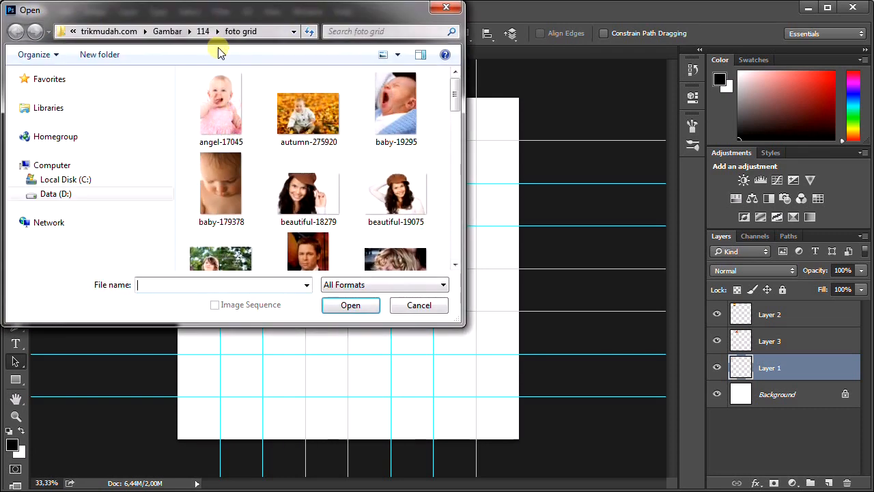
{"action": "left_click", "coordinate": [203, 32]}
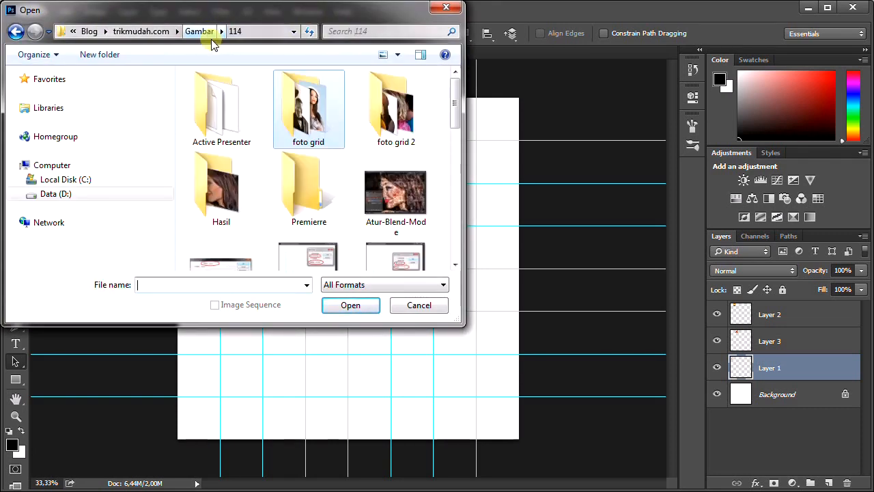
{"action": "left_click_drag", "start_coordinate": [454, 111], "coordinate": [460, 234]}
{"action": "left_click", "coordinate": [332, 176]}
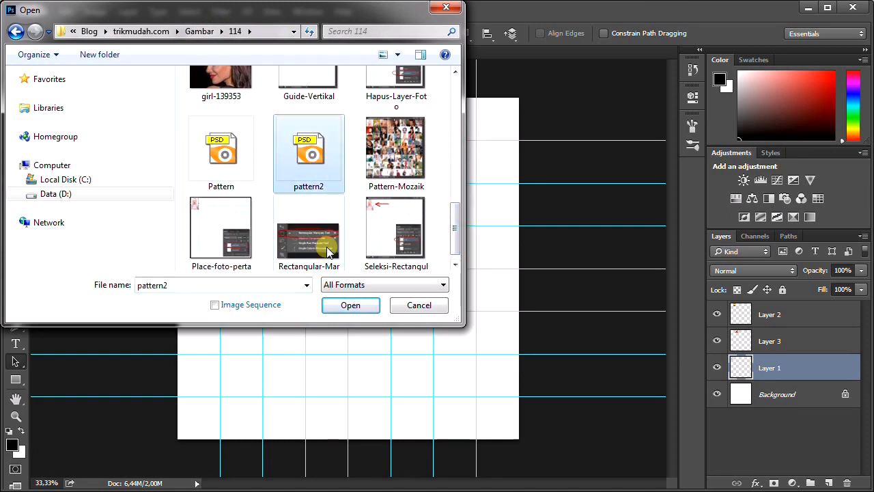
{"action": "left_click", "coordinate": [345, 305]}
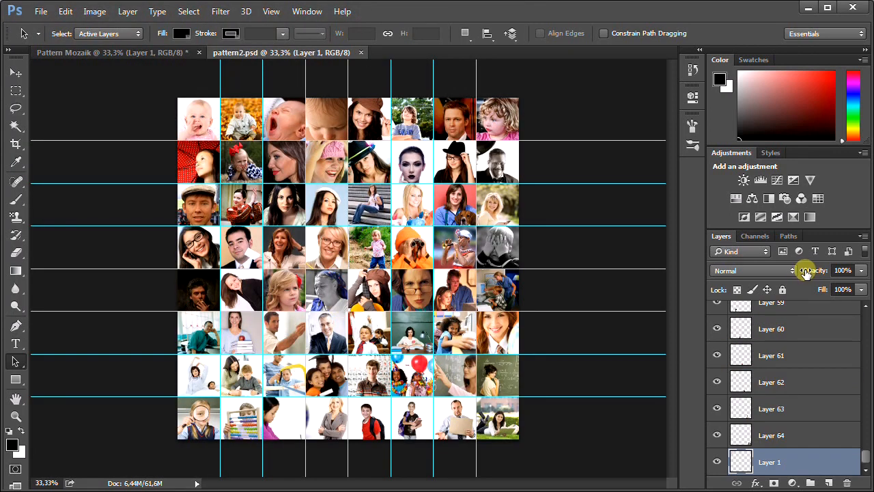
{"action": "mouse_move", "coordinate": [864, 463]}
{"action": "left_mouse_down"}
{"action": "mouse_move", "coordinate": [865, 293]}
{"action": "mouse_move", "coordinate": [864, 467]}
{"action": "left_mouse_up"}
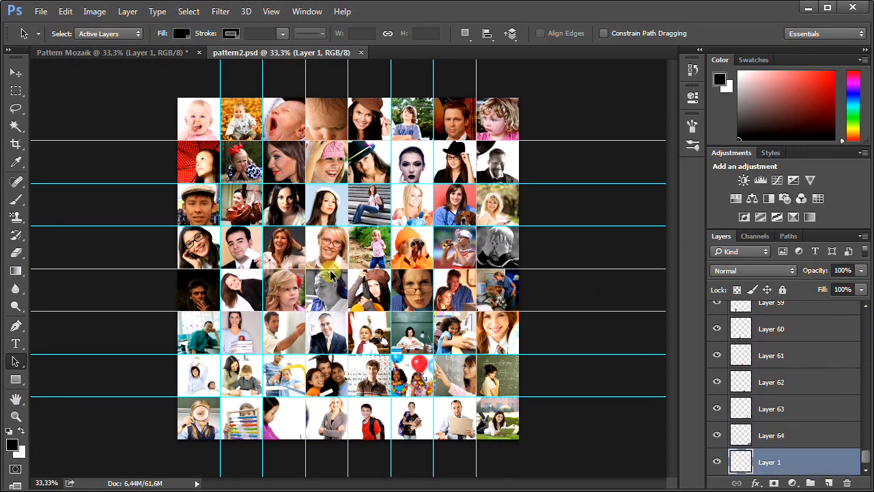
Define the complete photo mosaic as a pattern named Pattern Mozaik
{"action": "left_click", "coordinate": [66, 11]}
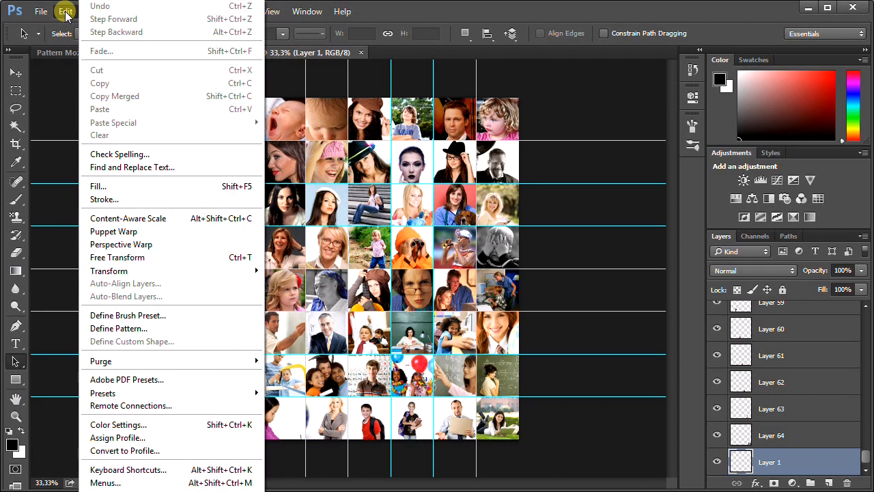
{"action": "left_click", "coordinate": [152, 328]}
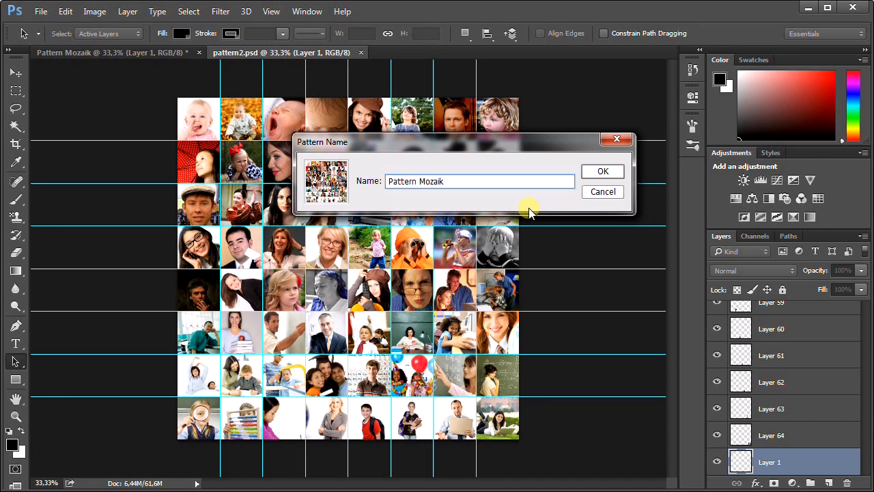
{"action": "left_click", "coordinate": [602, 171]}
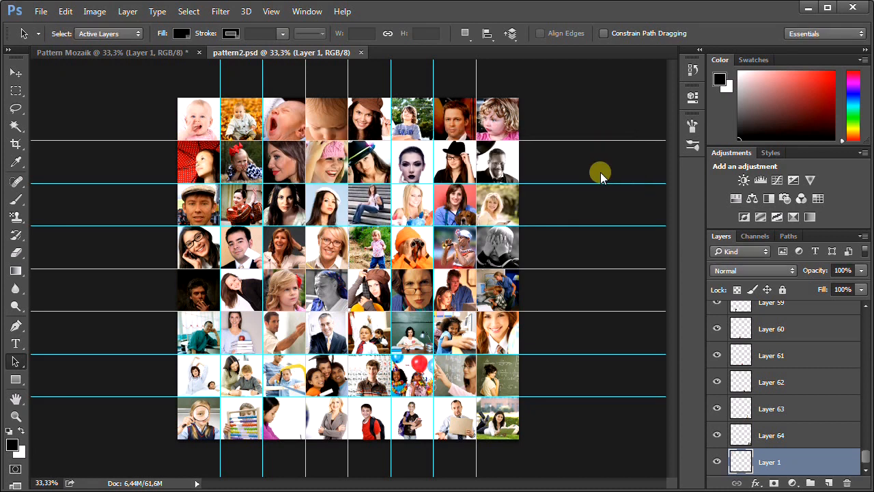
Close the Pattern Mozaik document without saving its changes, and close pattern2.psd as well
{"action": "left_click", "coordinate": [199, 53]}
{"action": "left_click", "coordinate": [468, 196]}
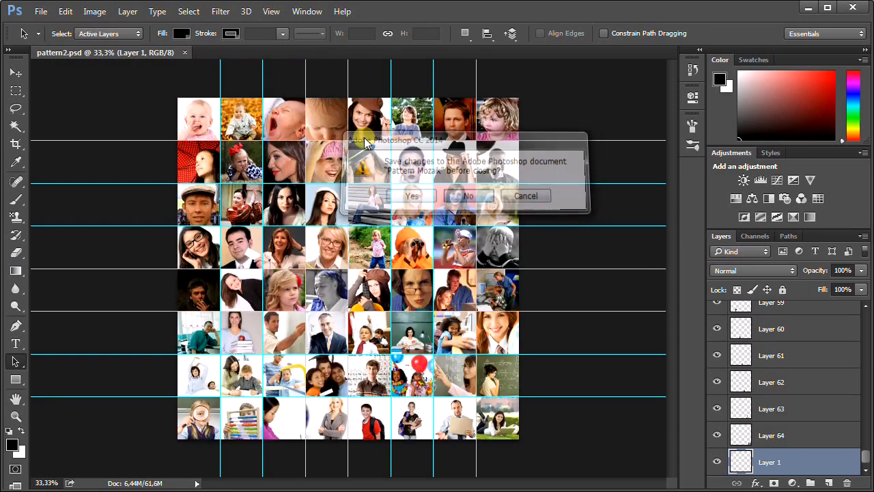
{"action": "left_click", "coordinate": [184, 54]}
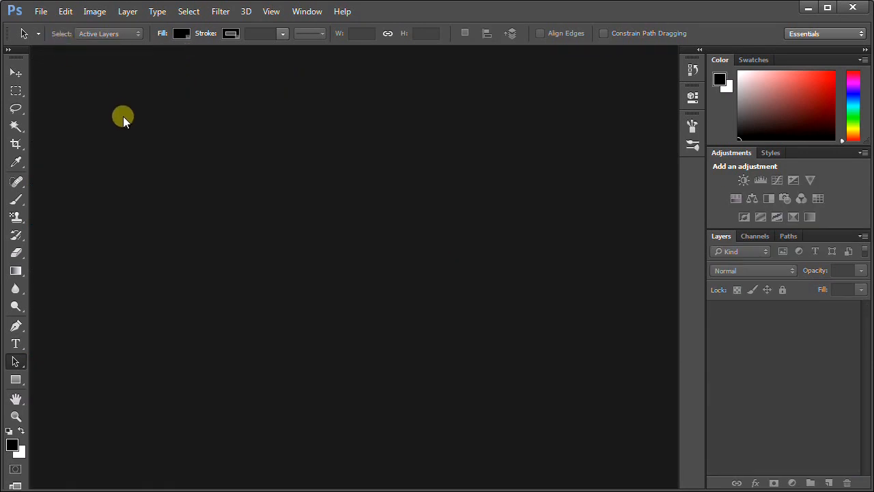
Open the portrait photo girl-139353 from the Hasil folder
{"action": "left_click", "coordinate": [41, 12]}
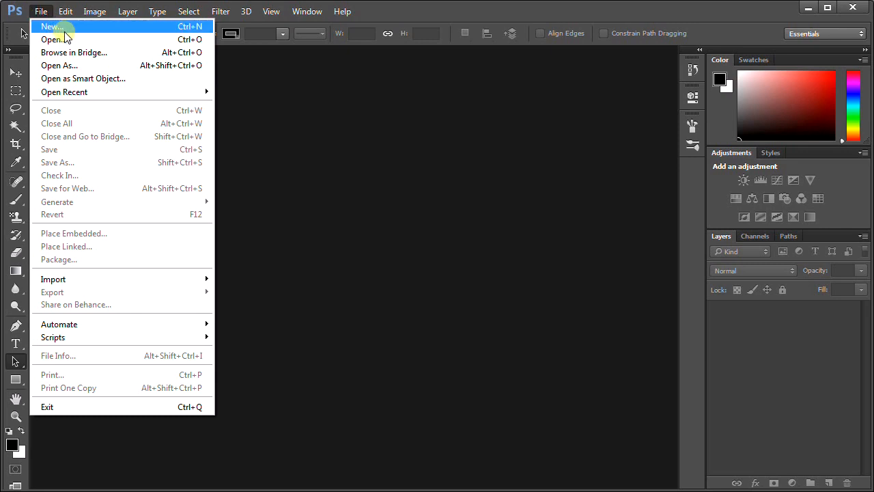
{"action": "left_click", "coordinate": [63, 39]}
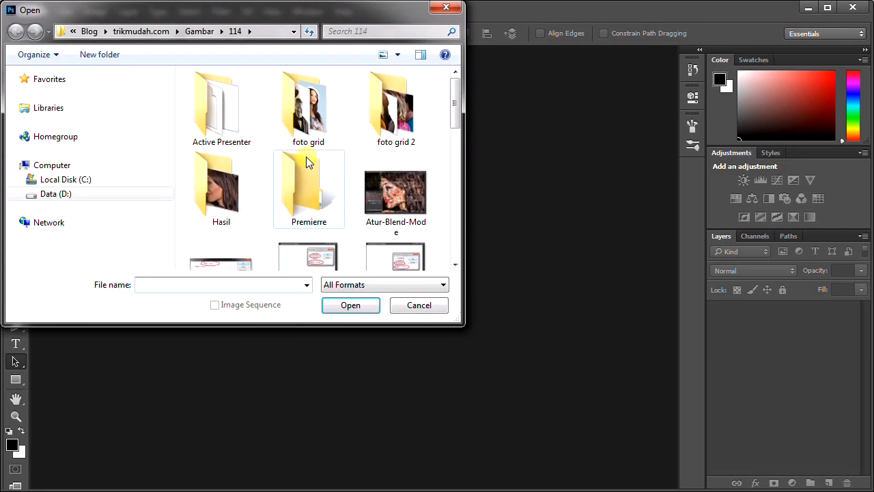
{"action": "double_click", "coordinate": [215, 198]}
{"action": "left_click", "coordinate": [219, 85]}
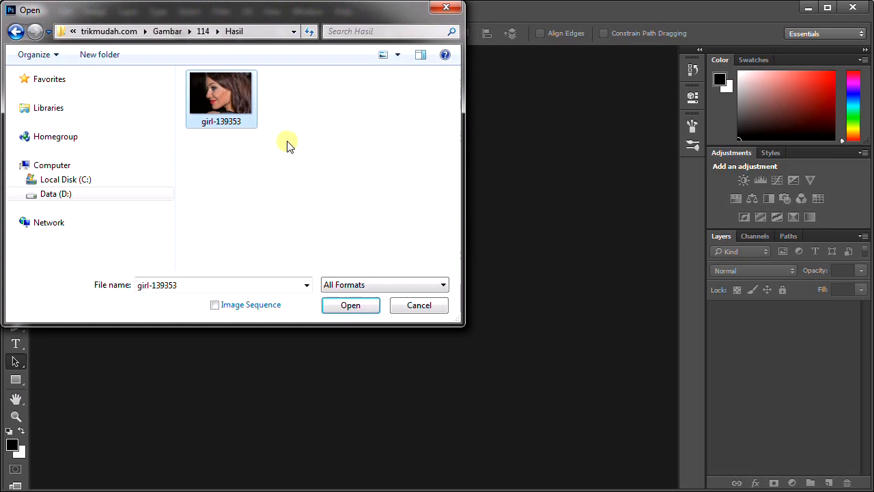
{"action": "left_click", "coordinate": [354, 305]}
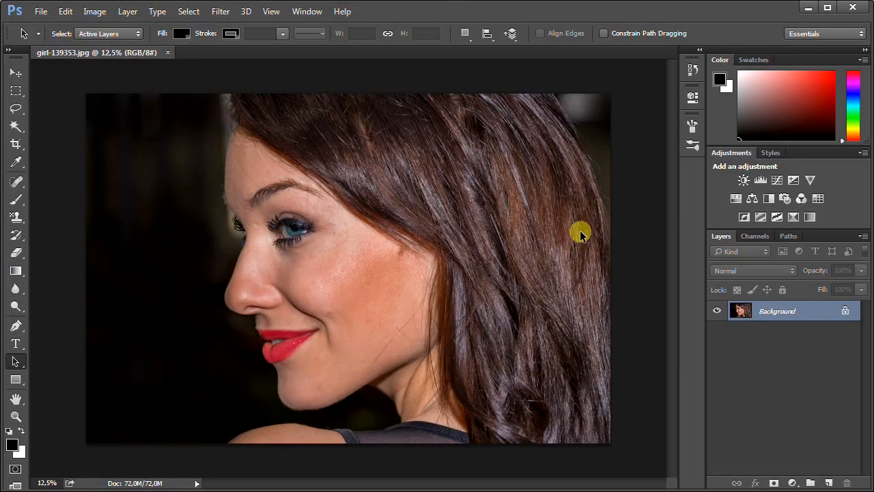
Add a new empty layer above the portrait's Background layer
{"action": "left_click", "coordinate": [128, 12]}
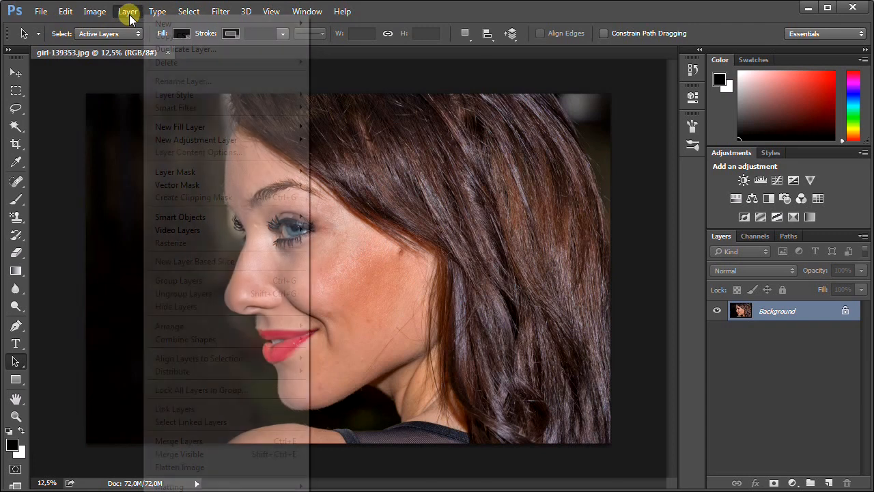
{"action": "mouse_move", "coordinate": [171, 24]}
{"action": "left_click", "coordinate": [344, 23]}
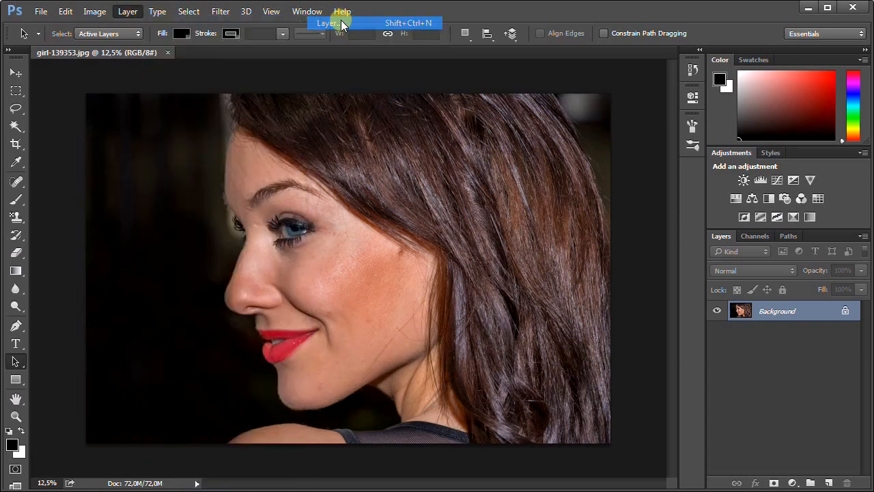
{"action": "left_click", "coordinate": [587, 154]}
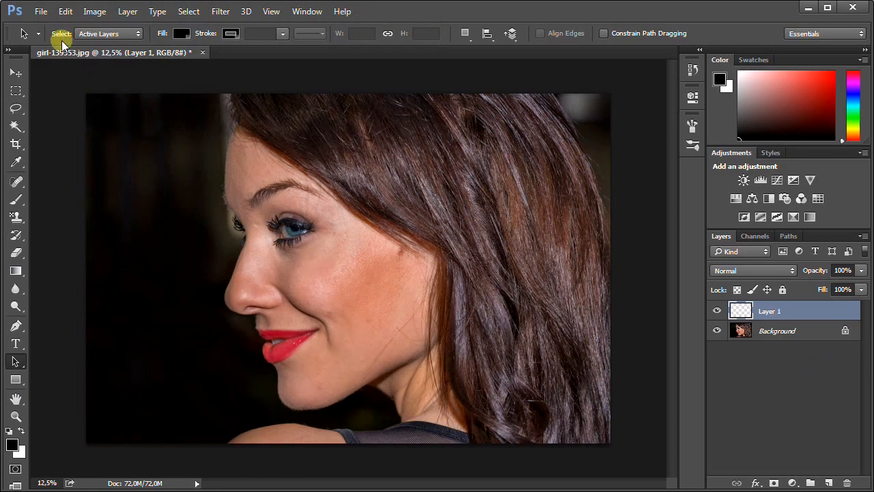
Fill Layer 1 with the custom pattern Pattern Mozaik
{"action": "left_click", "coordinate": [65, 12]}
{"action": "left_click", "coordinate": [105, 181]}
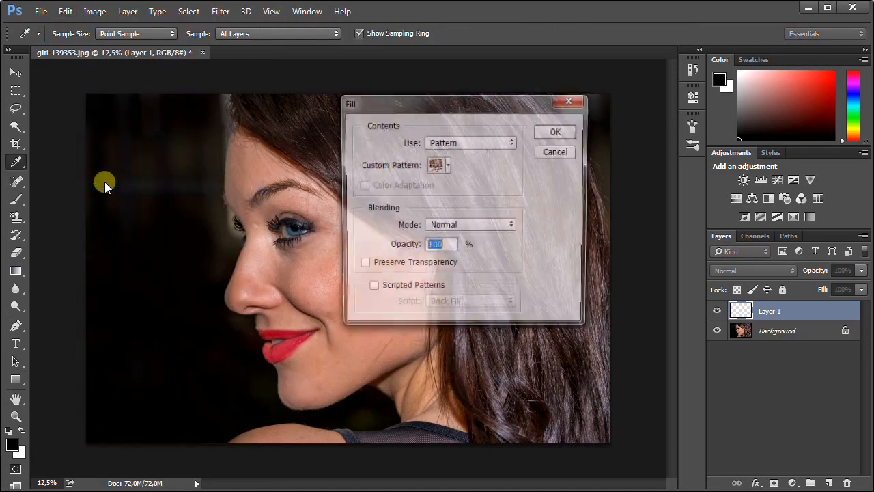
{"action": "left_click", "coordinate": [461, 144]}
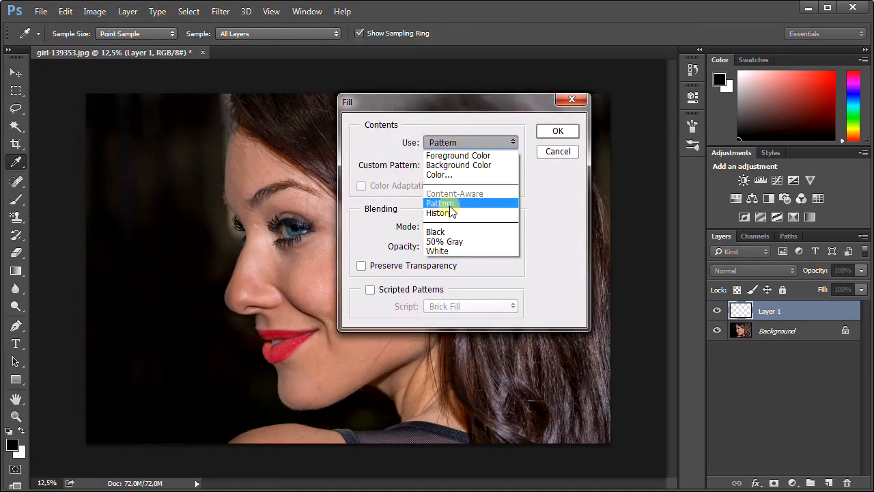
{"action": "left_click", "coordinate": [443, 203]}
{"action": "left_click", "coordinate": [446, 169]}
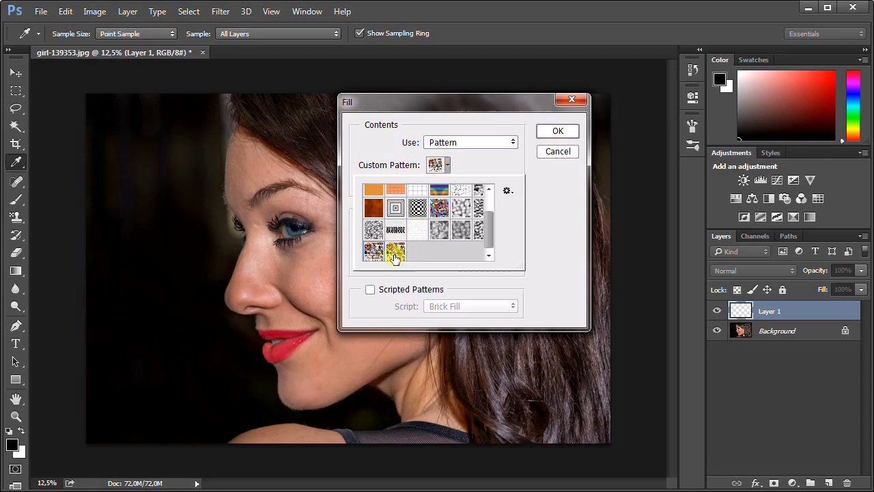
{"action": "left_click", "coordinate": [396, 254]}
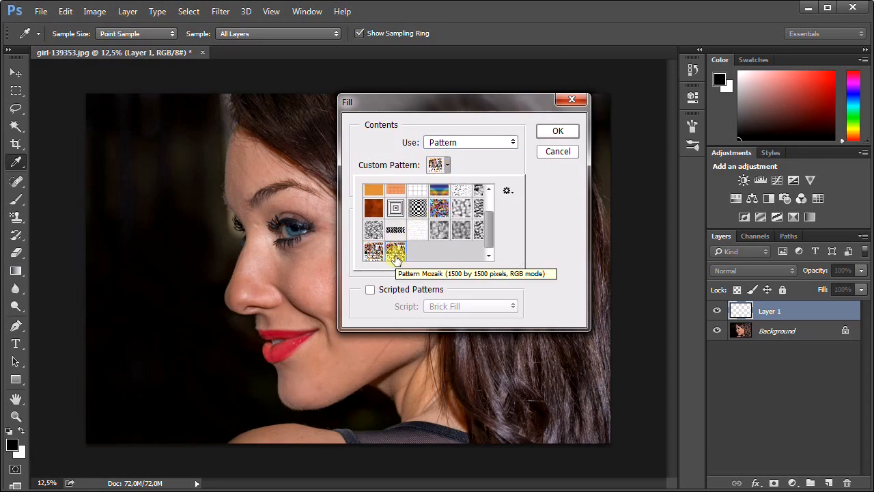
{"action": "left_click", "coordinate": [559, 133]}
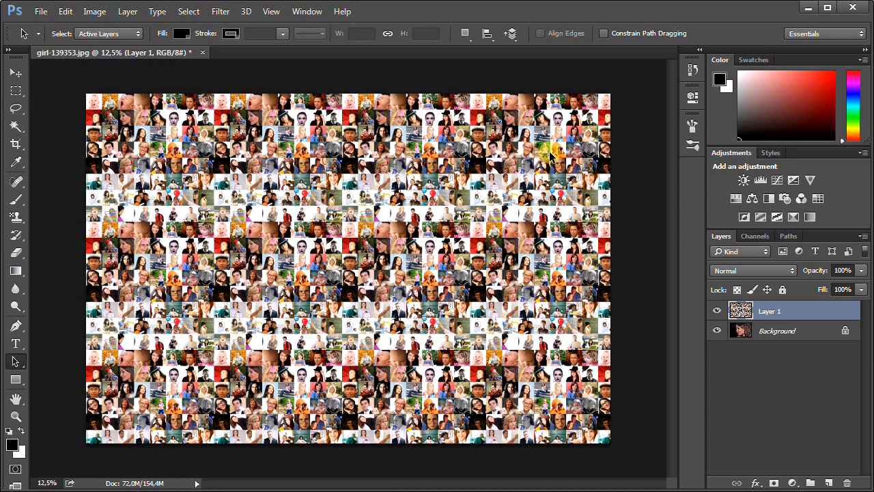
Desaturate the pattern on Layer 1 and set the layer's blend mode to Overlay
{"action": "left_click", "coordinate": [93, 14]}
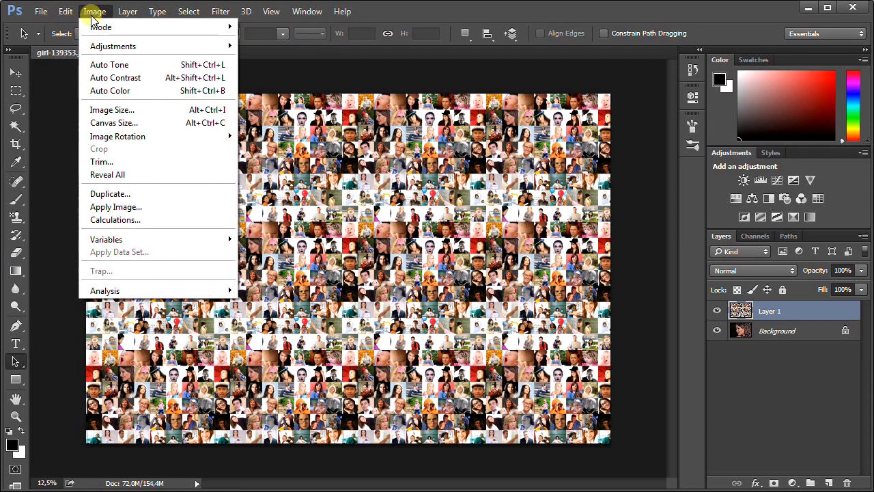
{"action": "mouse_move", "coordinate": [126, 47]}
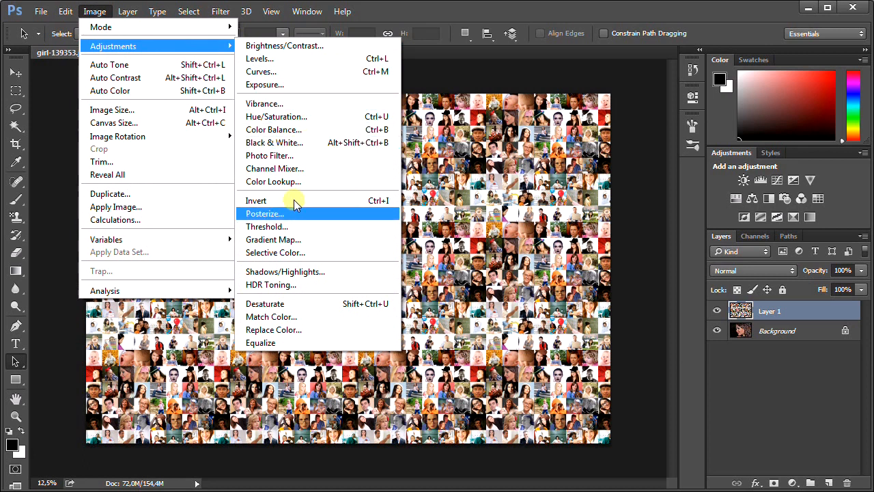
{"action": "left_click", "coordinate": [293, 306]}
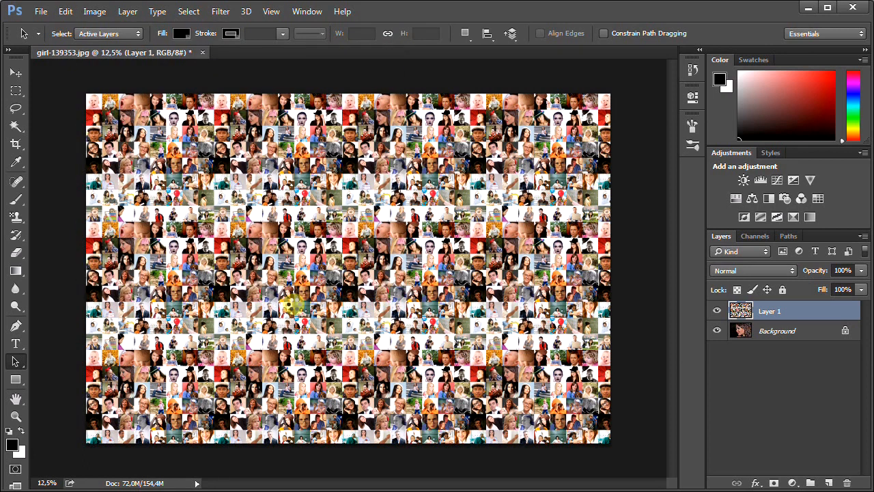
{"action": "left_click", "coordinate": [771, 269]}
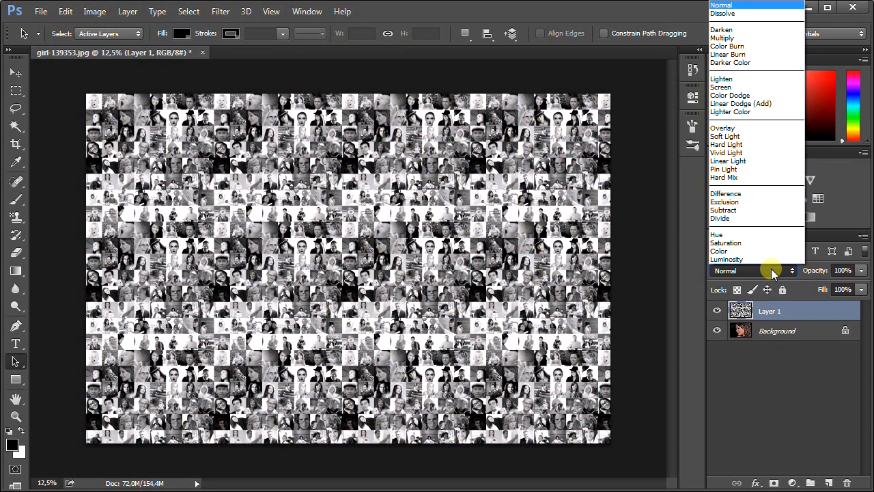
{"action": "left_click", "coordinate": [725, 129]}
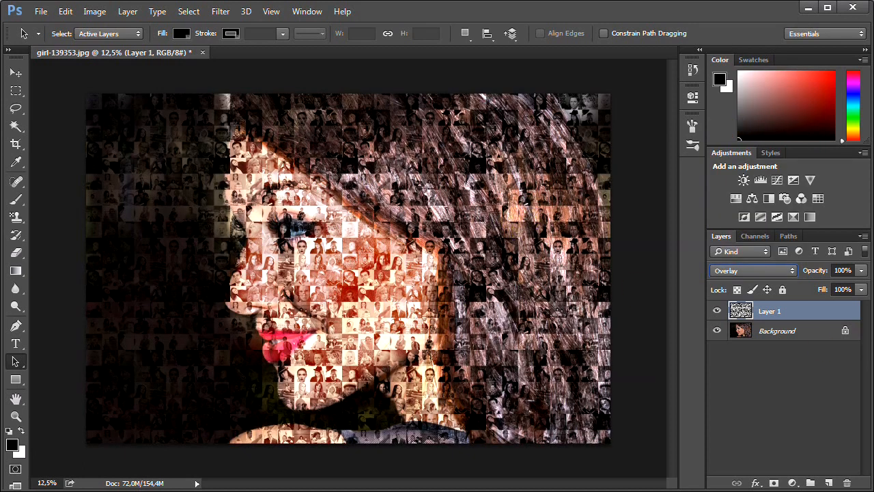
{"action": "left_click", "coordinate": [843, 270]}
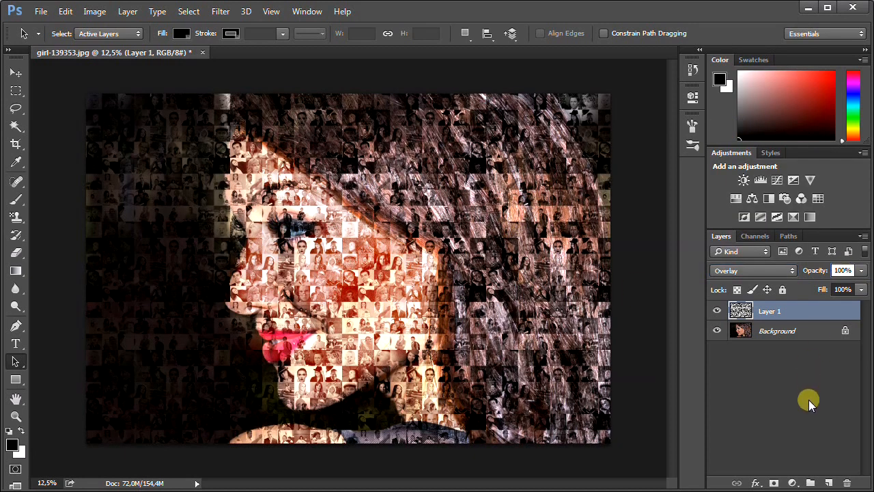
{"action": "left_click", "coordinate": [842, 289]}
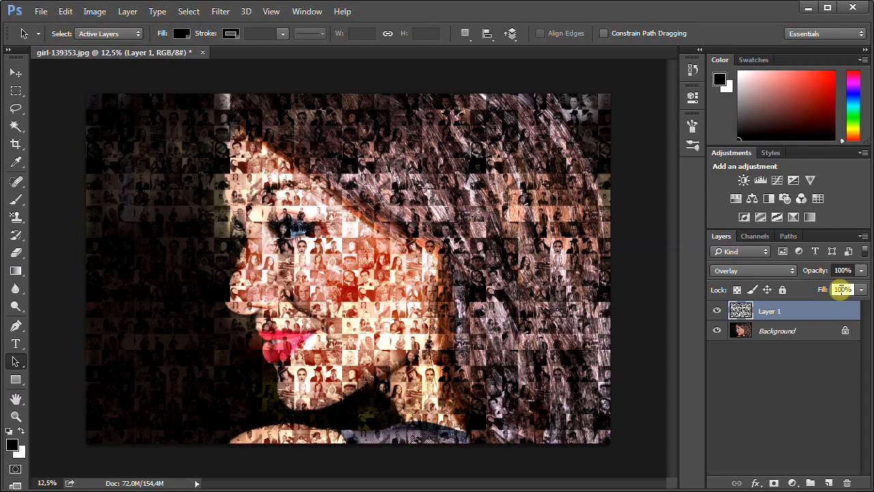
{"action": "left_click", "coordinate": [775, 333]}
{"action": "left_click", "coordinate": [783, 318]}
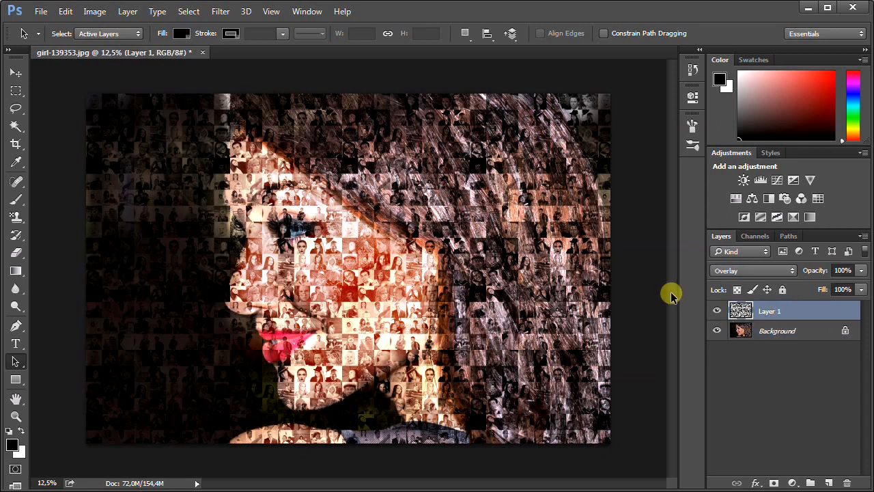